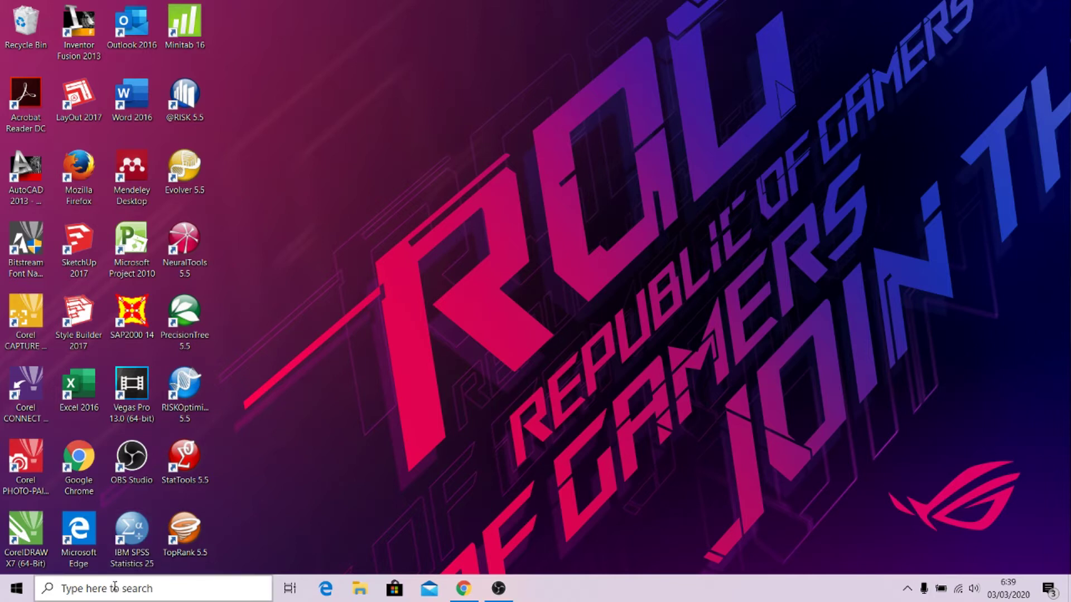
Start Word 2016 full screen, preview the References > Insert Citation options, then minimize Word
{"action": "double_click", "coordinate": [131, 107]}
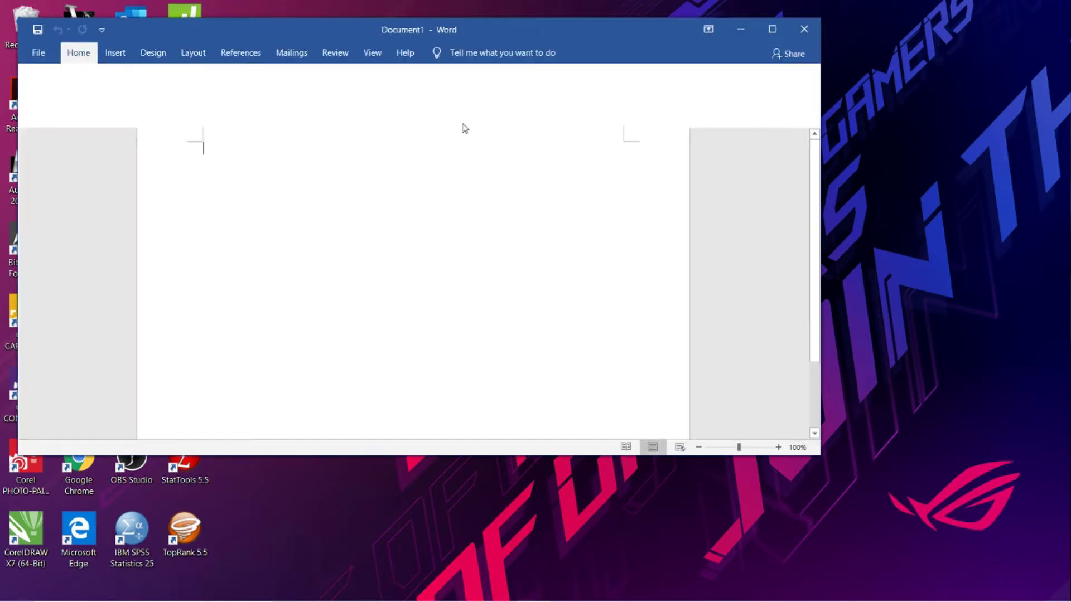
{"action": "left_click", "coordinate": [771, 28]}
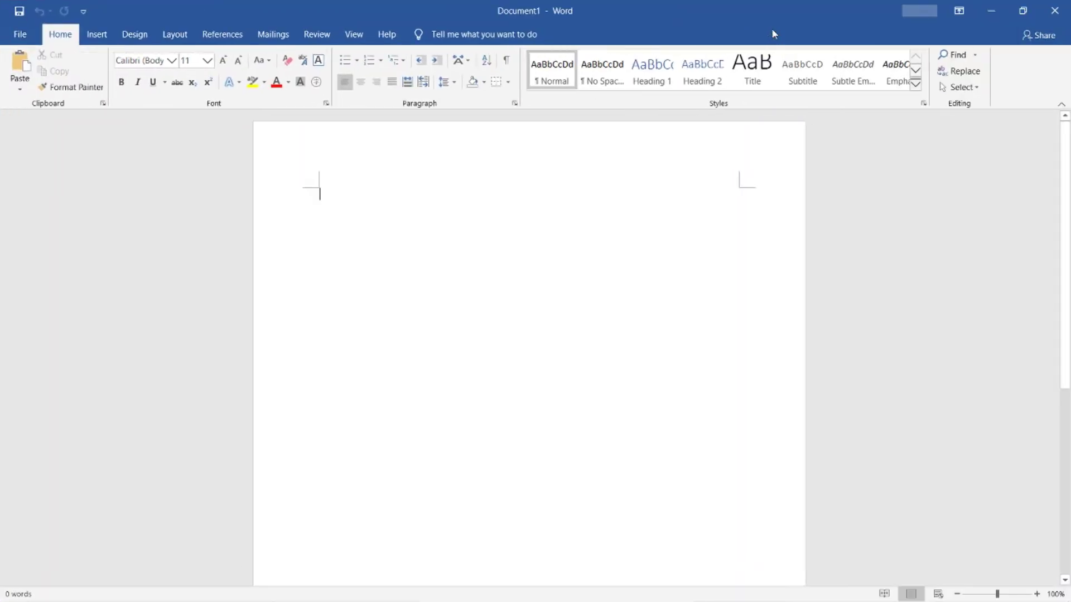
{"action": "left_click", "coordinate": [223, 38]}
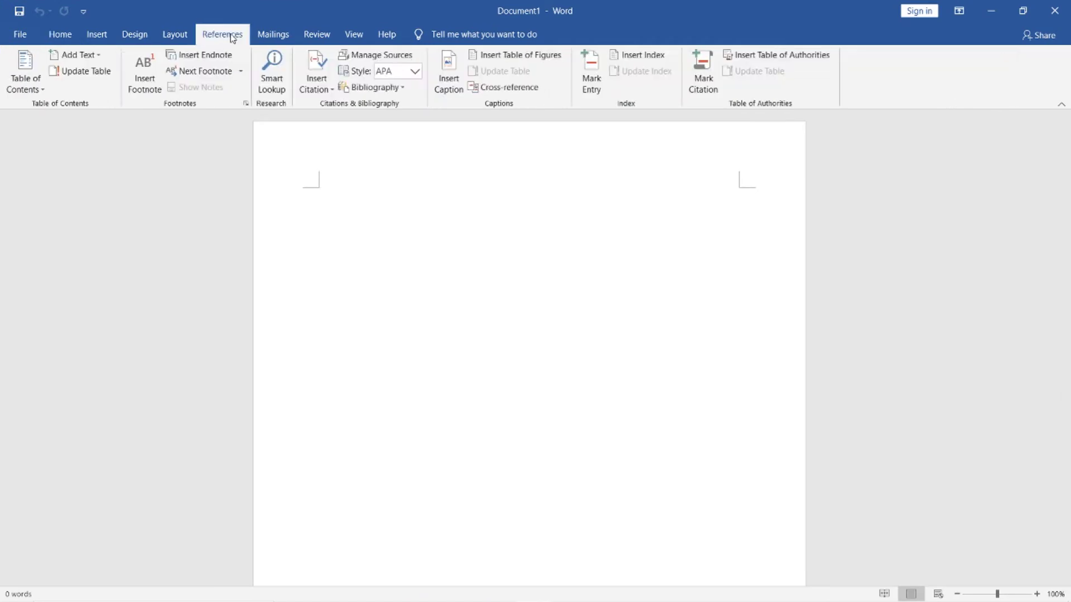
{"action": "left_click", "coordinate": [330, 78]}
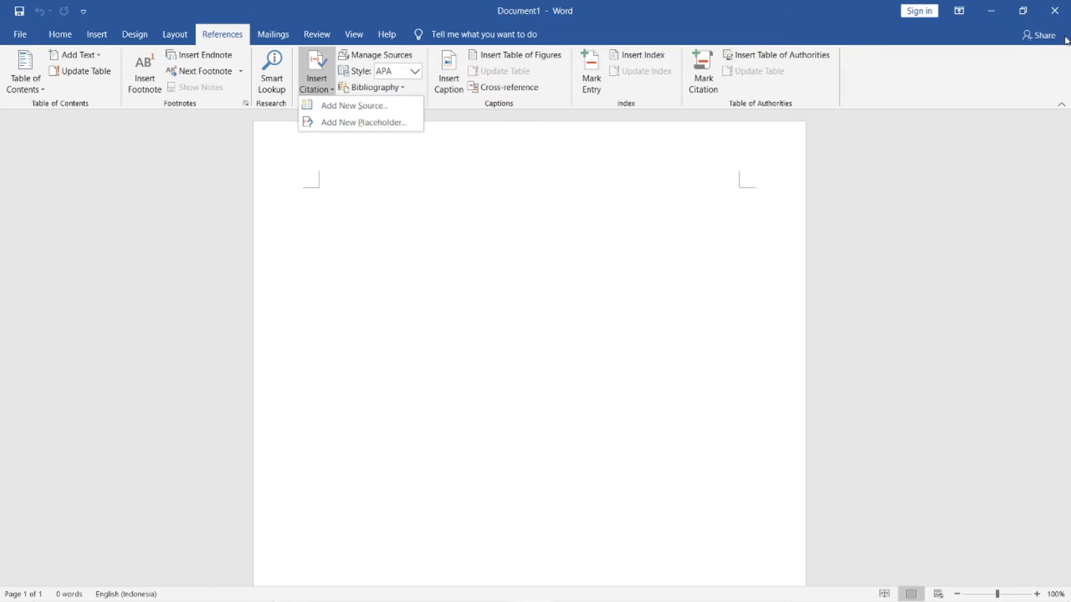
{"action": "left_click", "coordinate": [735, 202]}
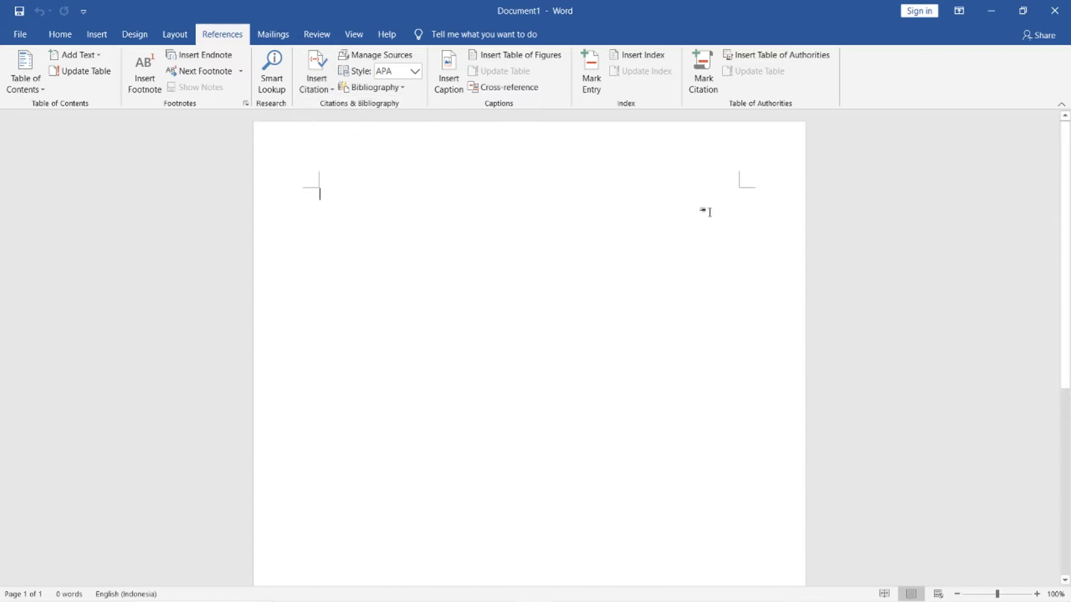
{"action": "left_click", "coordinate": [989, 11]}
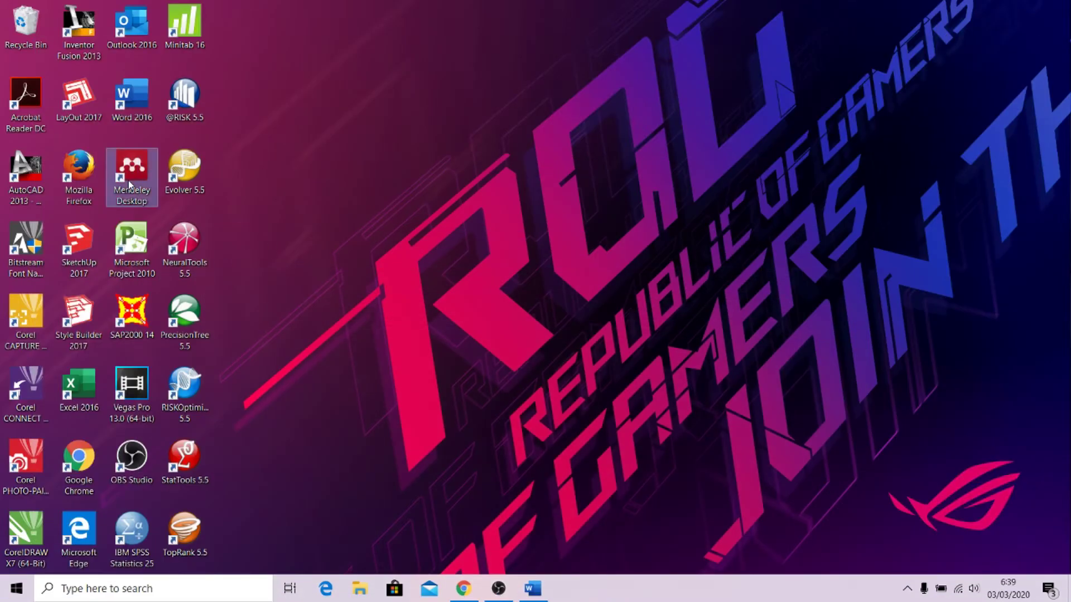
Launch Mendeley Desktop, enter the account e-mail and password, and tick Stay signed in
{"action": "double_click", "coordinate": [130, 184]}
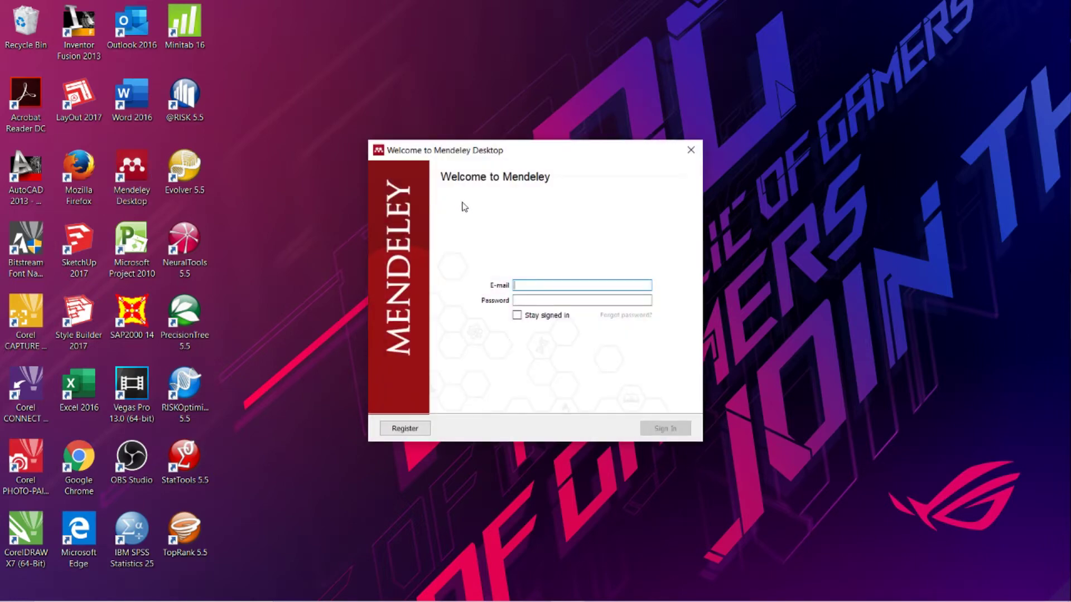
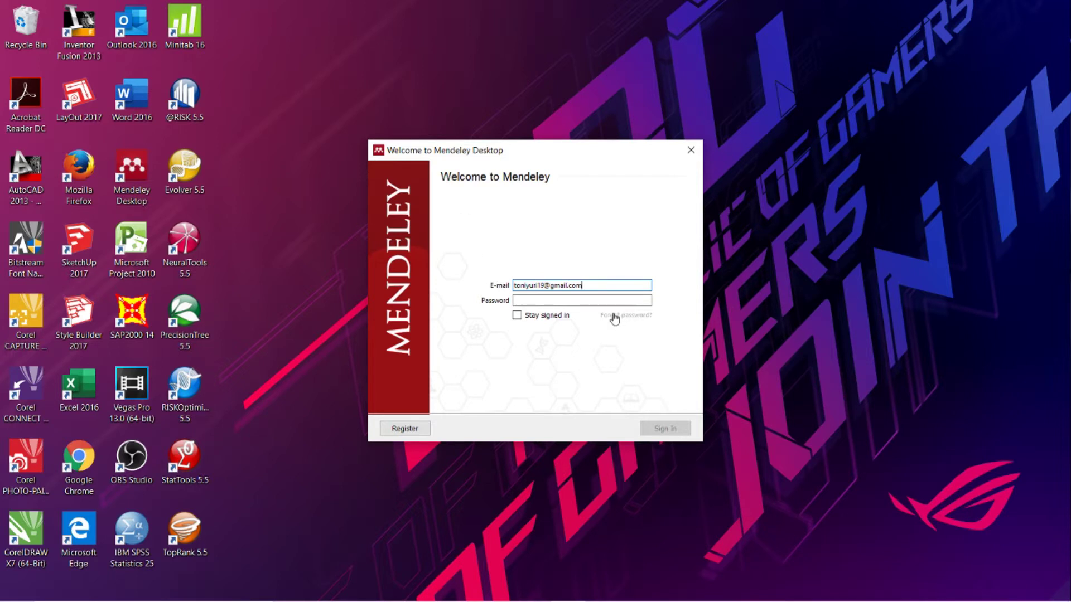
{"action": "left_click", "coordinate": [598, 300]}
{"action": "type", "text": "**"}
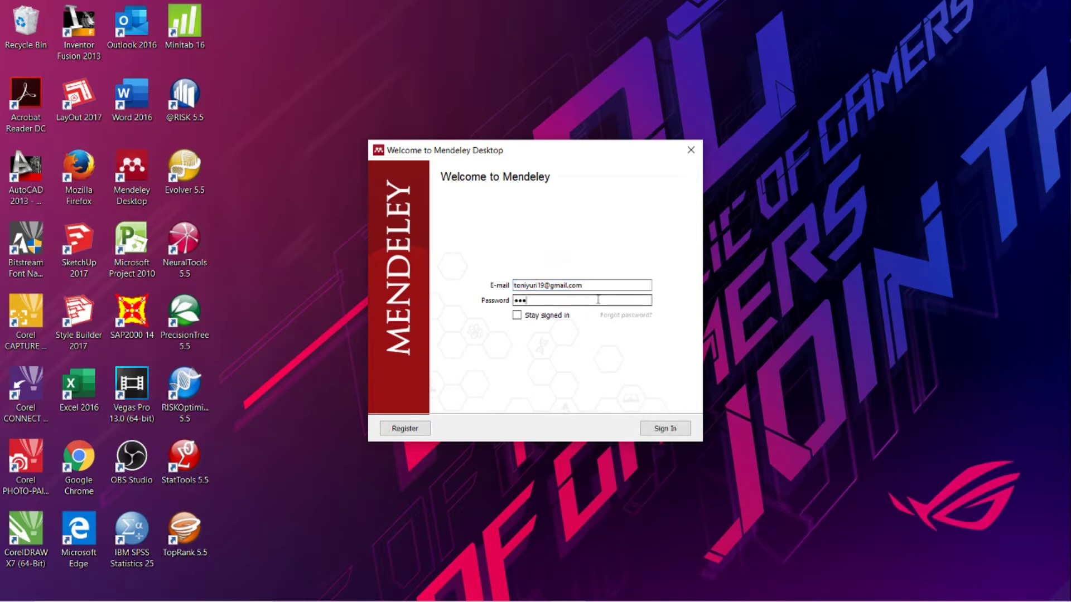
{"action": "type", "text": "**"}
{"action": "type", "text": "**"}
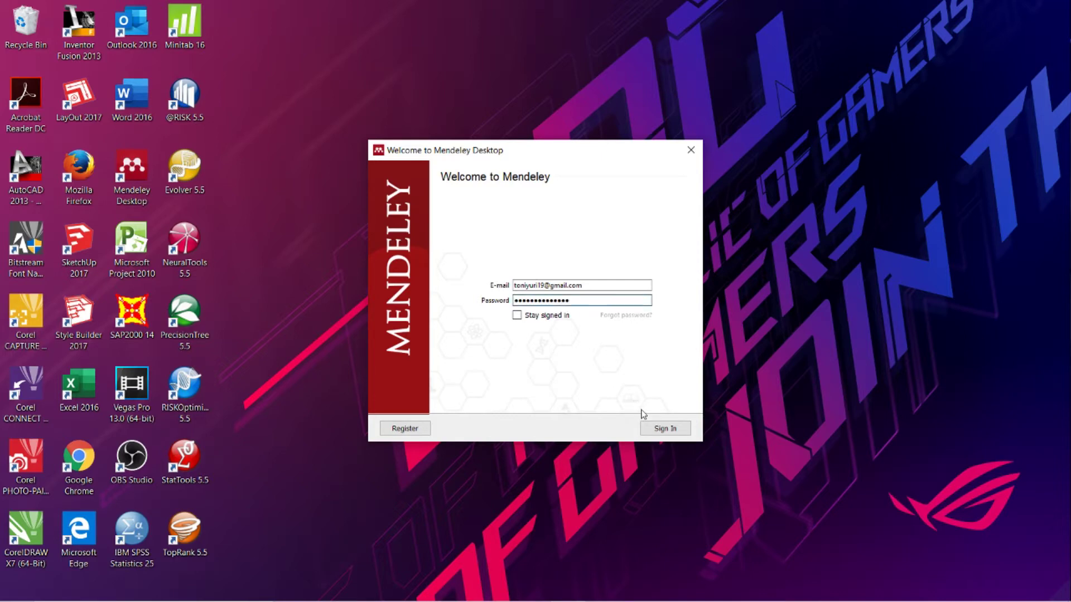
{"action": "left_click", "coordinate": [556, 316]}
Sign in, install the Word citation plugin, let Mendeley close Word, and dismiss the welcome window
{"action": "left_click", "coordinate": [656, 429]}
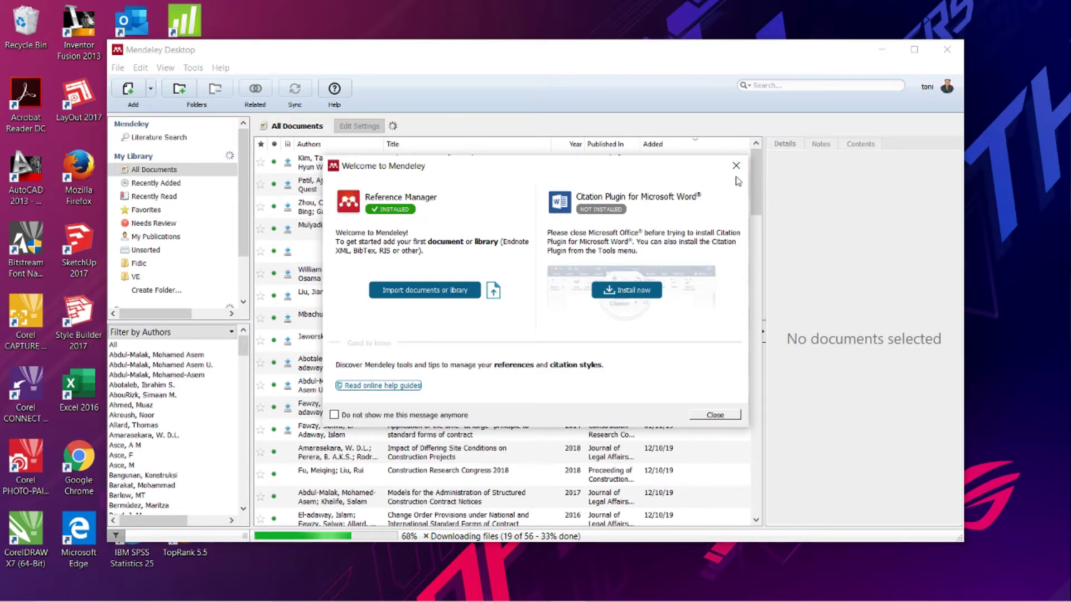
{"action": "left_click", "coordinate": [633, 297]}
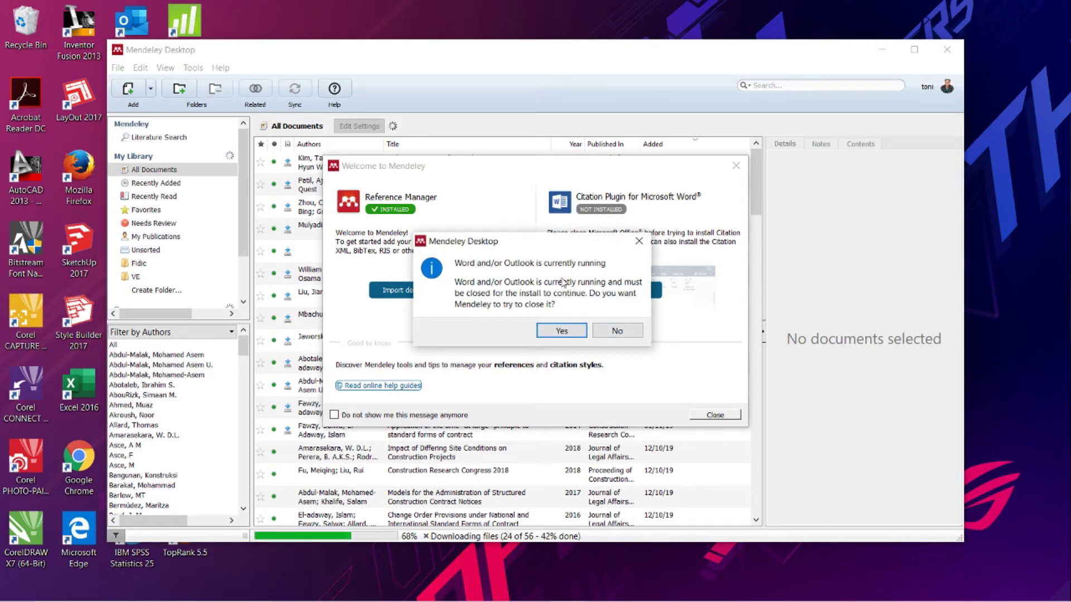
{"action": "left_click", "coordinate": [561, 332]}
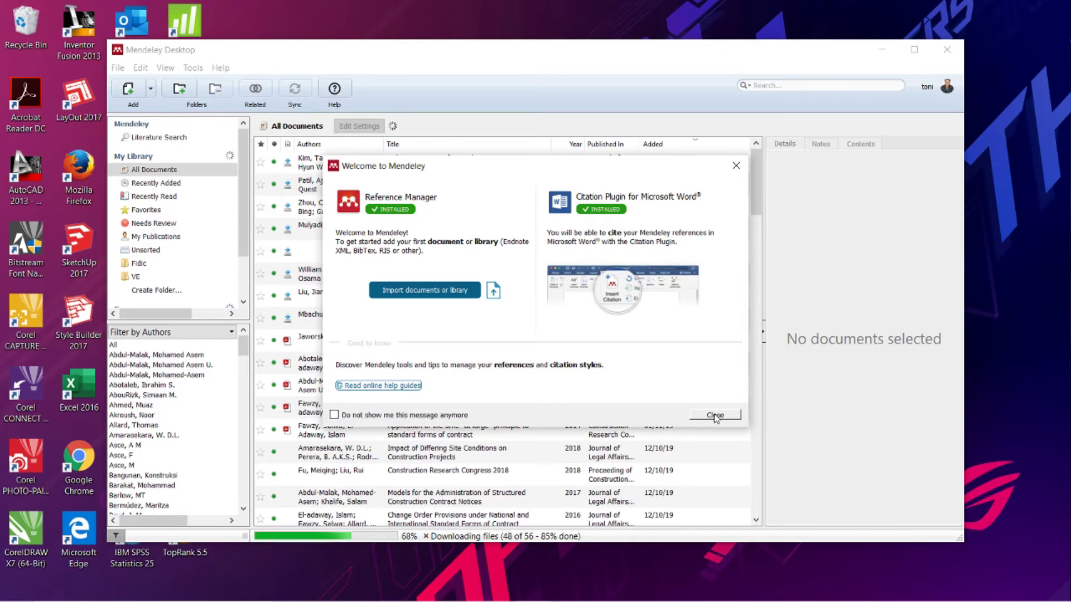
{"action": "left_click", "coordinate": [715, 416]}
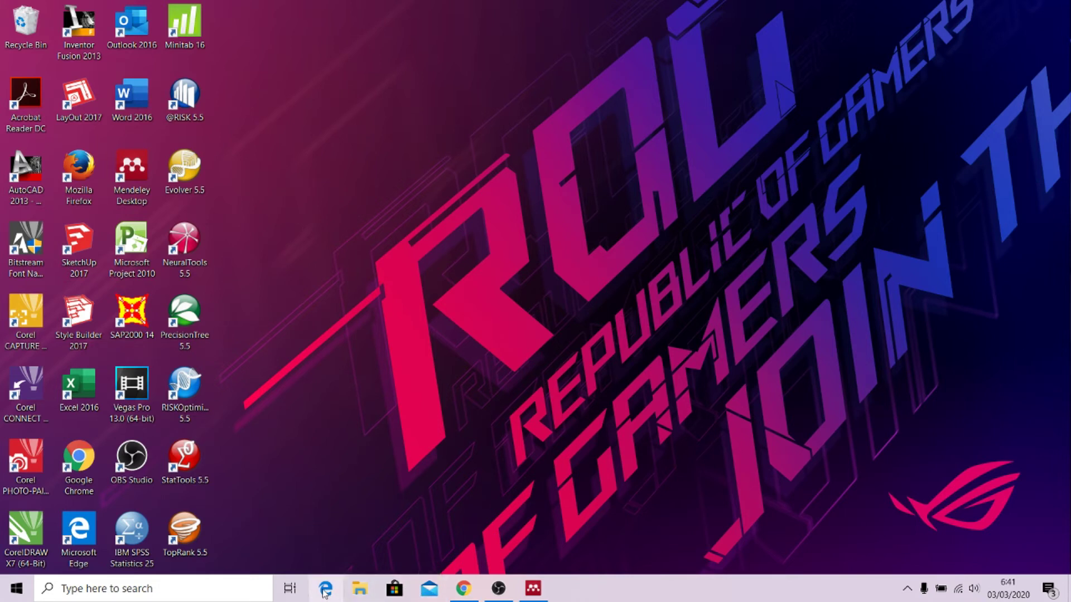
{"action": "mouse_move", "coordinate": [499, 588]}
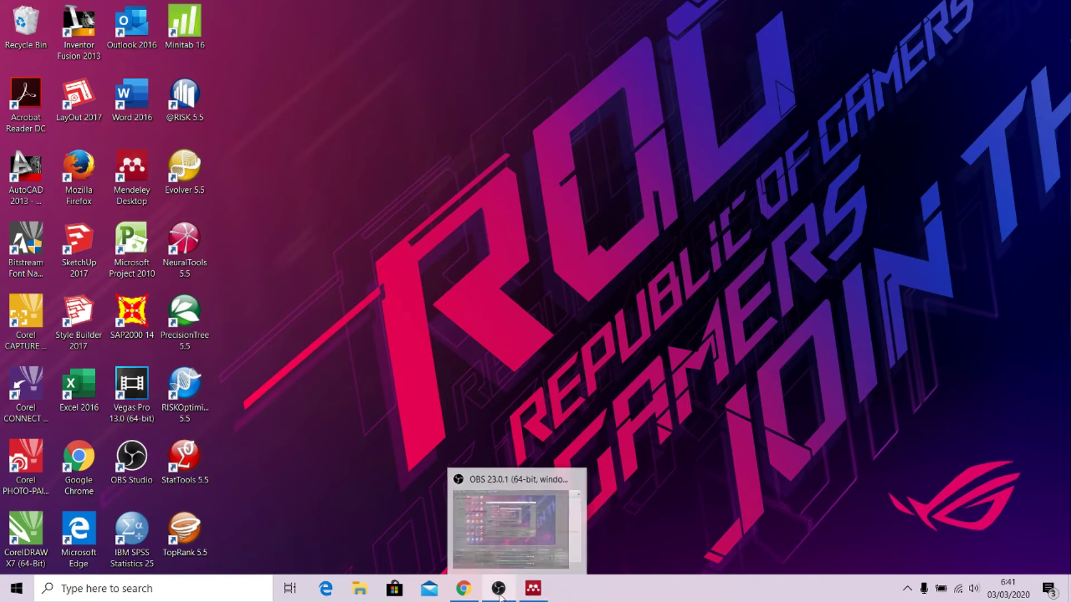
Reopen Word with a maximized blank Document1 on the References ribbon showing Mendeley Cite-O-Matic
{"action": "double_click", "coordinate": [132, 97]}
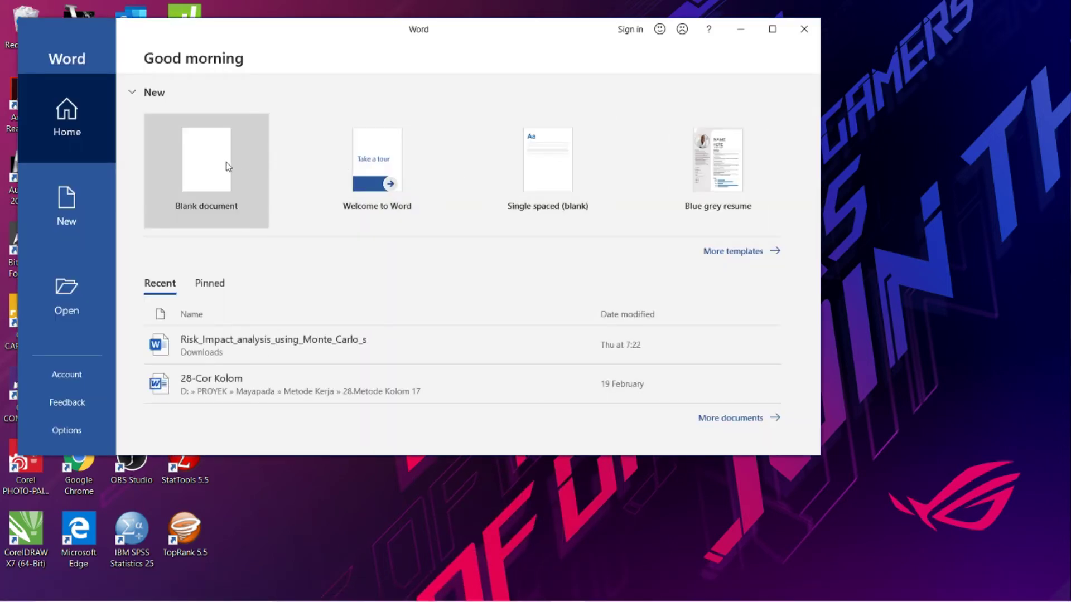
{"action": "left_click", "coordinate": [229, 167]}
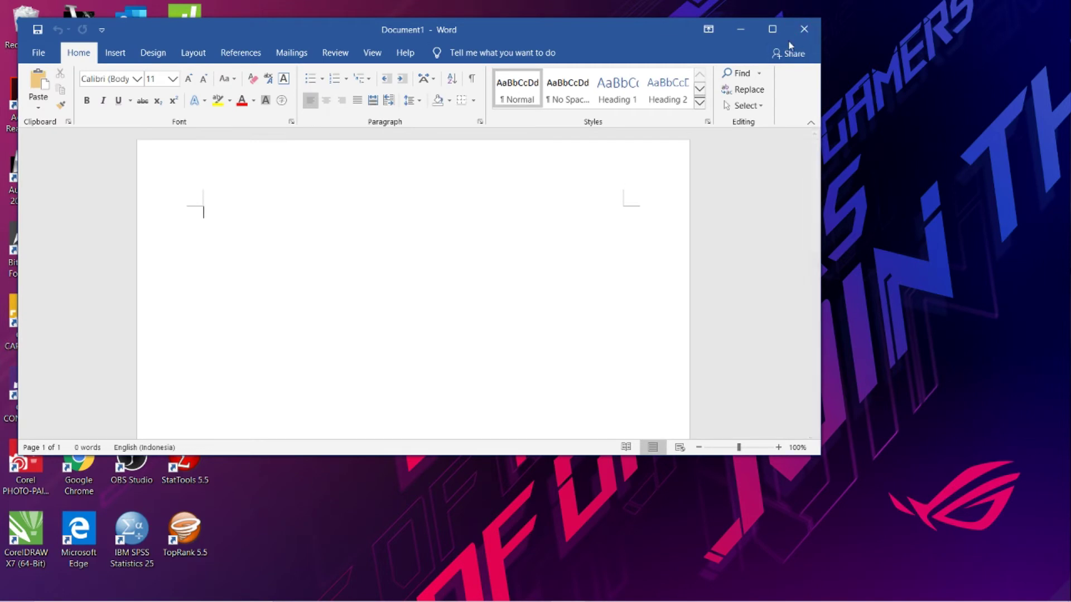
{"action": "left_click", "coordinate": [773, 29]}
{"action": "left_click", "coordinate": [242, 33]}
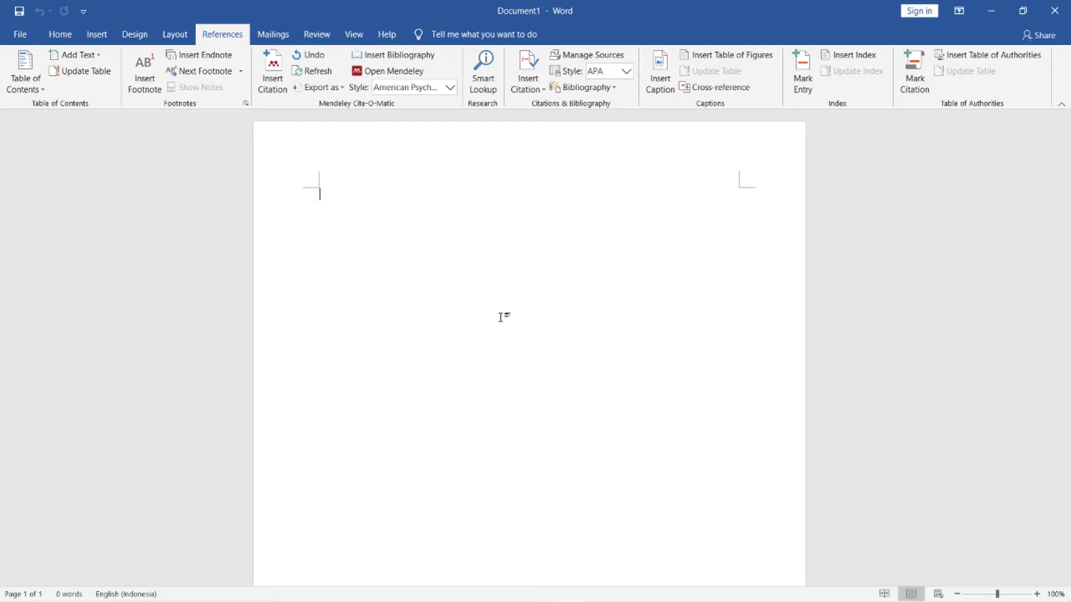
Start a Mendeley Insert Citation and switch to the Mendeley library via Go To Mendeley
{"action": "left_click", "coordinate": [282, 90]}
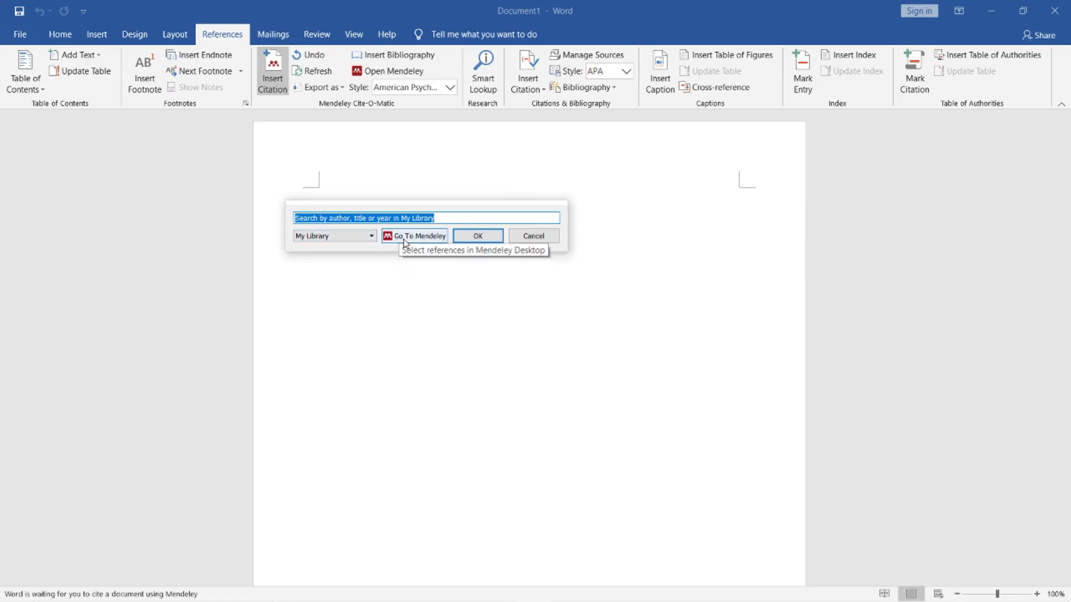
{"action": "left_click", "coordinate": [405, 237]}
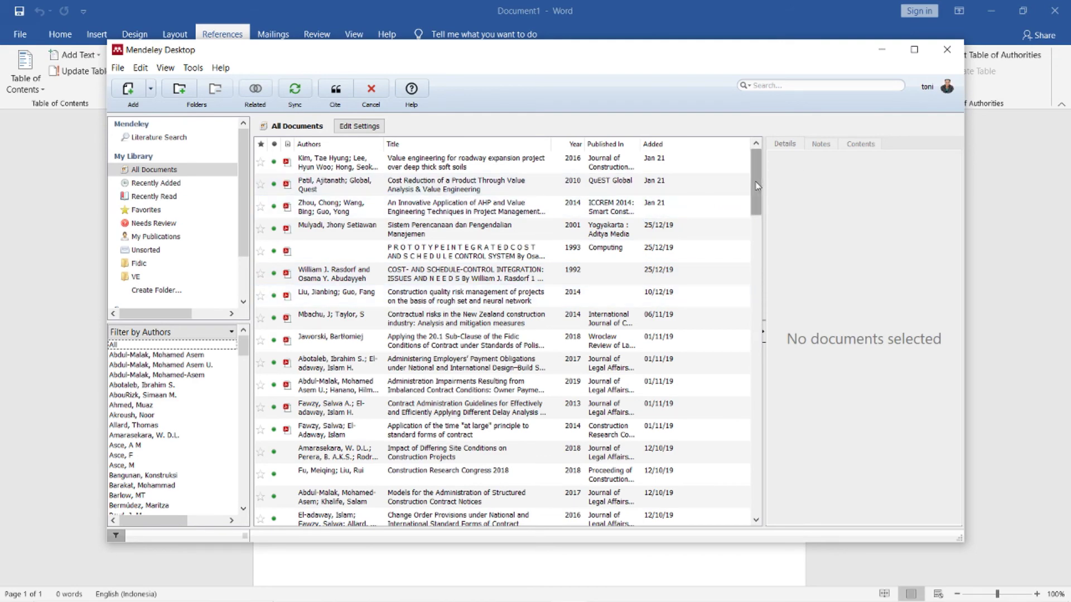
Select the Kim et al. 2016 'Value engineering for roadway' paper and cite it into Word
{"action": "left_click", "coordinate": [504, 167]}
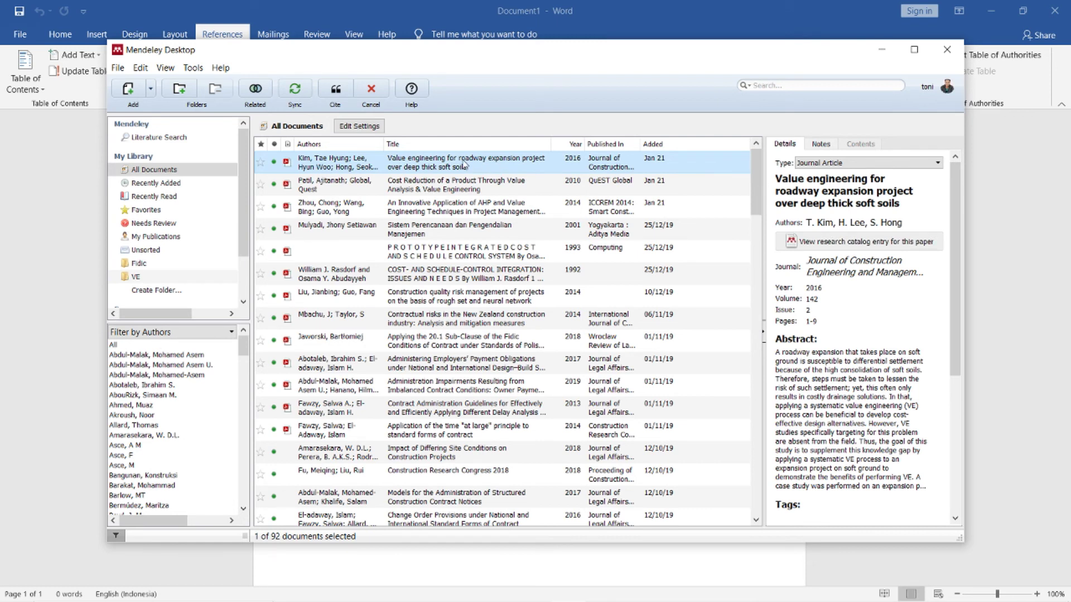
{"action": "key", "text": "Down"}
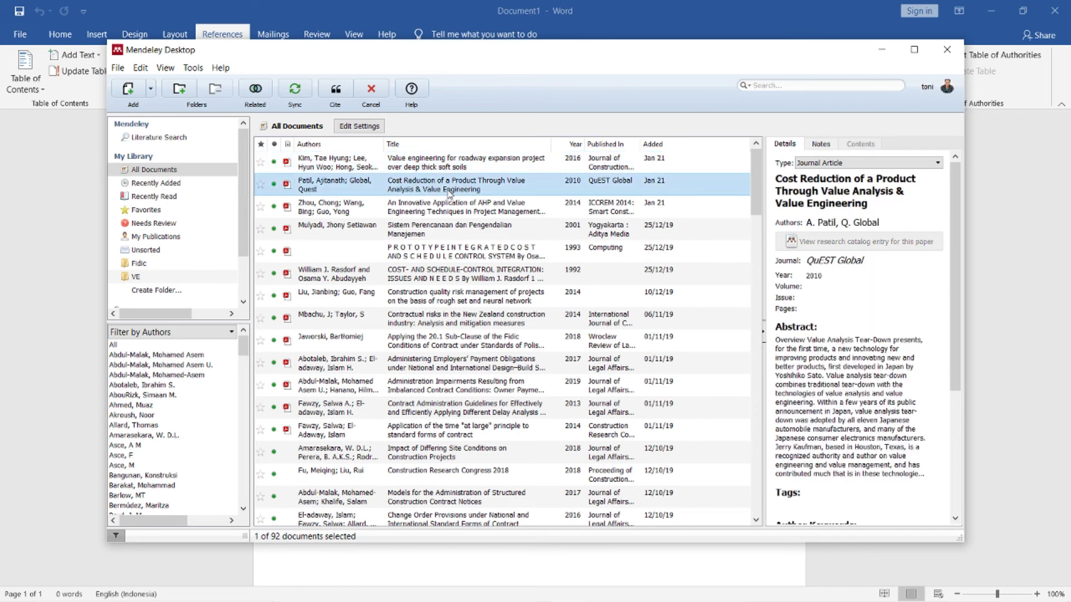
{"action": "left_click", "coordinate": [445, 169]}
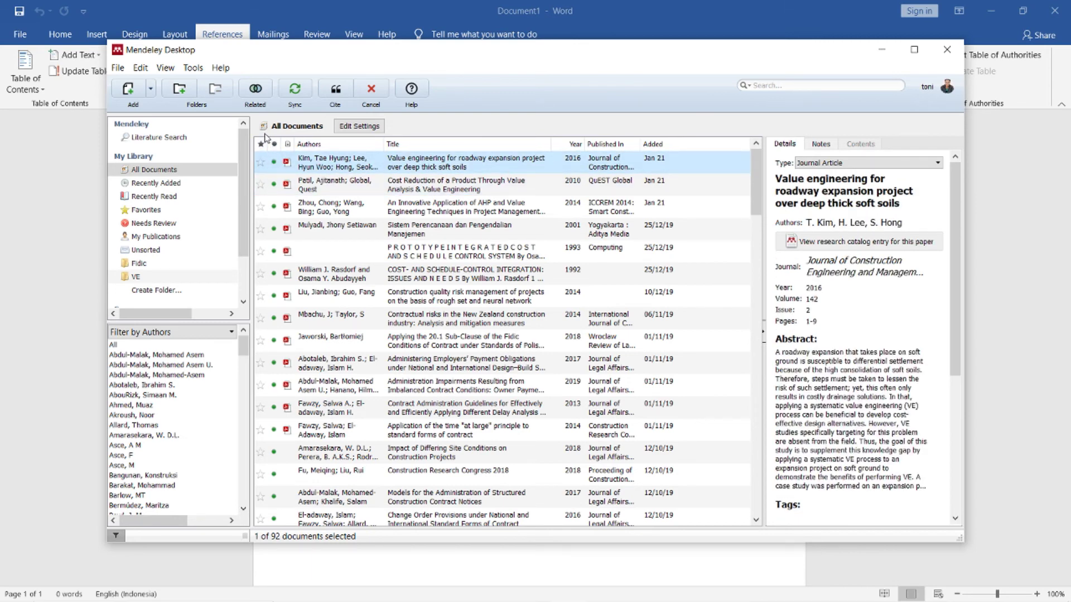
{"action": "left_click", "coordinate": [338, 90]}
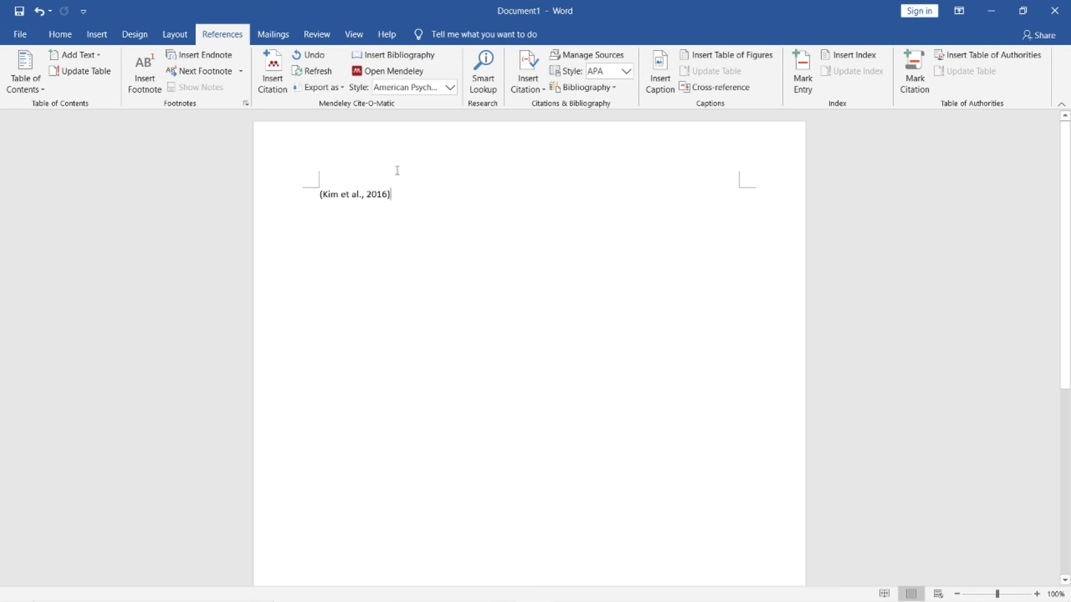
After the citation, keep the APA Mendeley style and insert the Kim, Lee & Hong (2016) bibliography
{"action": "left_click", "coordinate": [404, 200]}
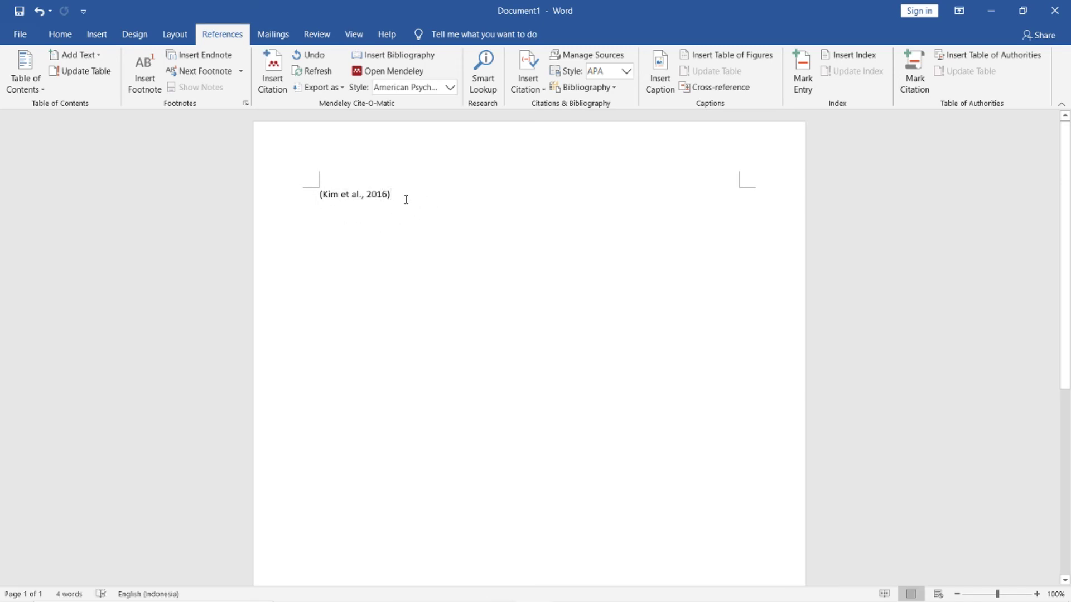
{"action": "left_click", "coordinate": [450, 88]}
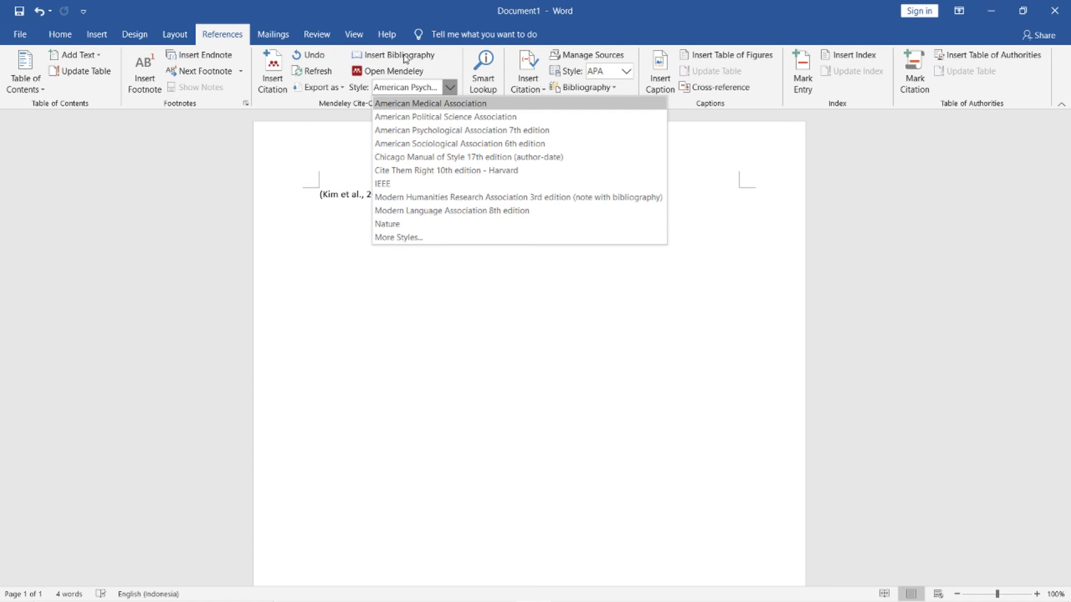
{"action": "left_click", "coordinate": [506, 283]}
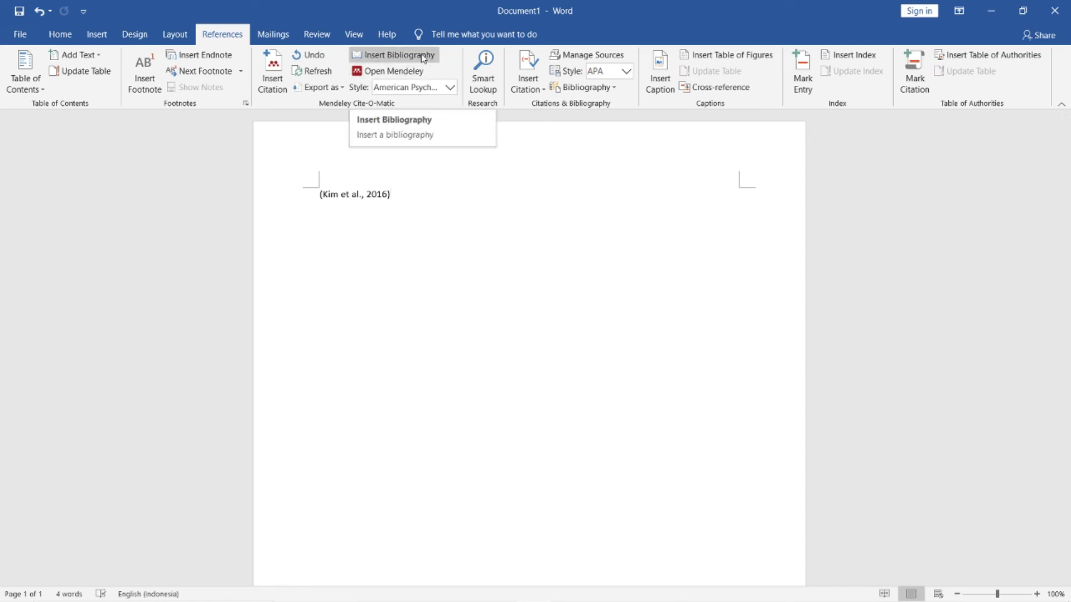
{"action": "left_click", "coordinate": [423, 57]}
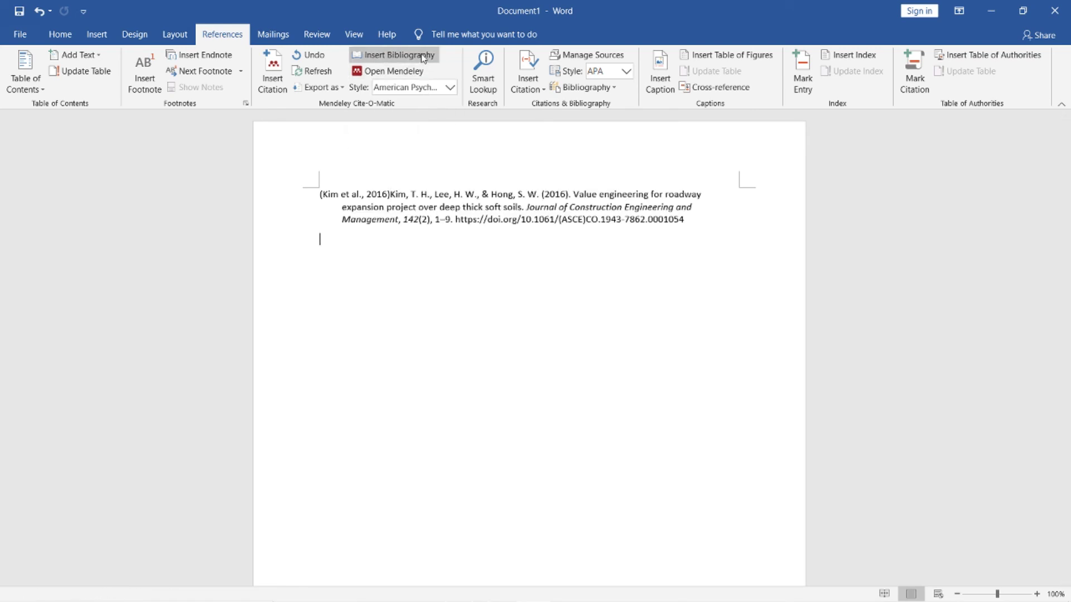